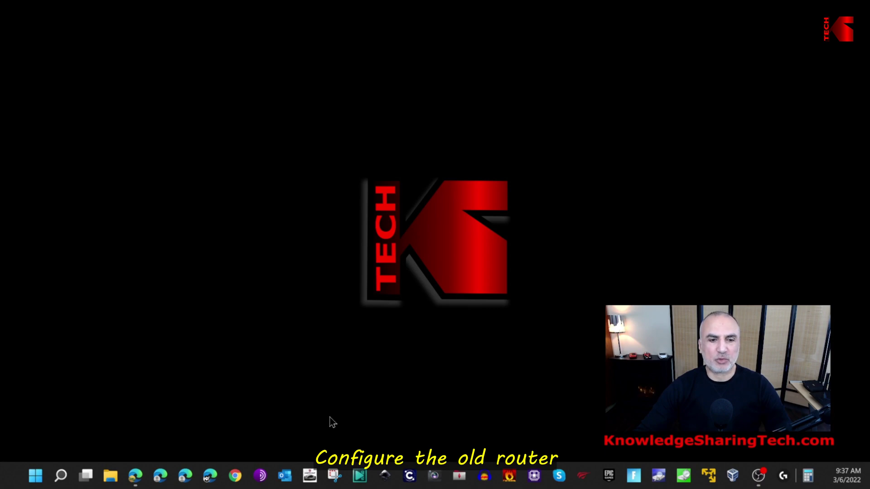
Step: In a private Edge window, search Google for the D-Link default IP address
click(135, 477)
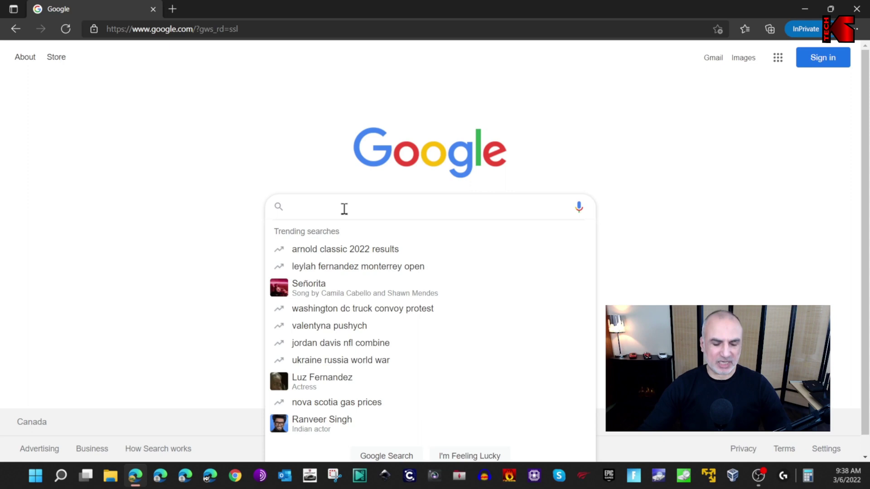
text(d-link default ip)
key(Return)
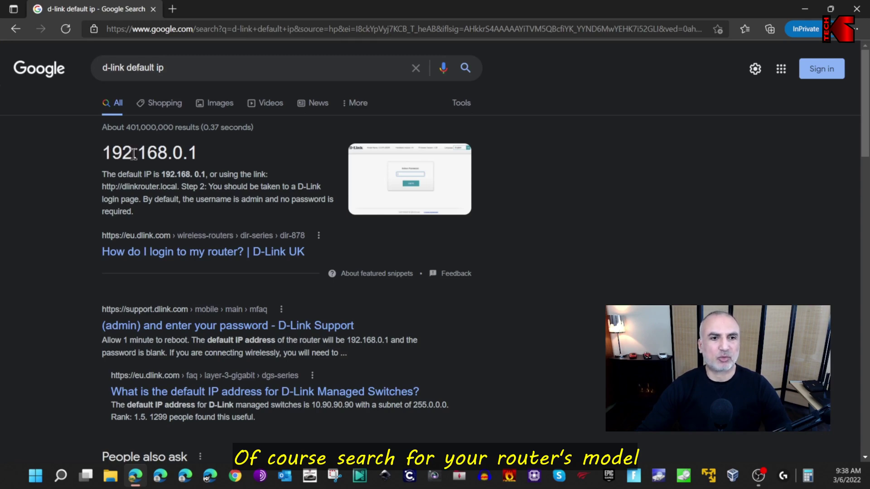
Step: Load the router admin page at 192.168.0.1
click(304, 30)
text(192.168.0.1)
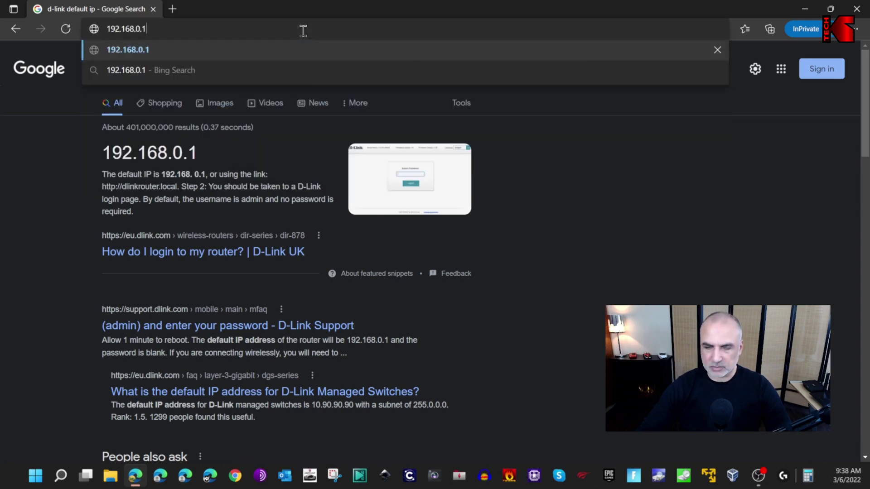
key(Return)
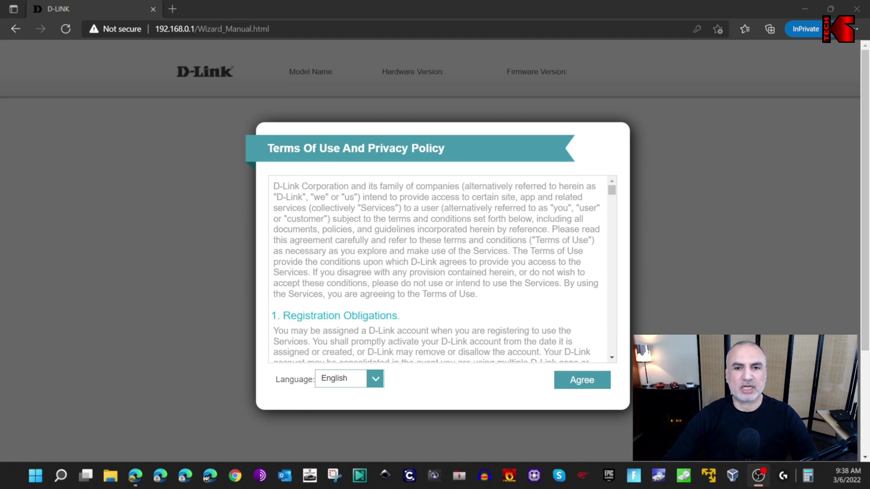
Step: Accept the terms, start the setup wizard, and keep the DHCP connection type
click(571, 384)
click(580, 353)
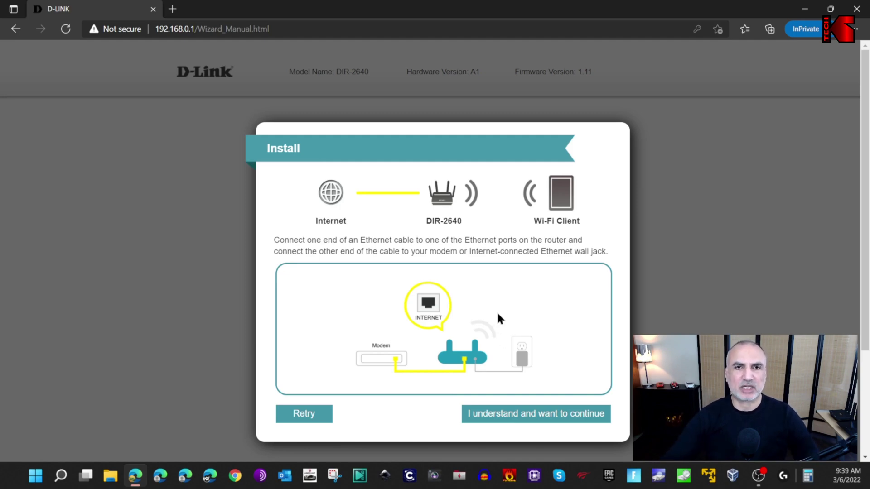
click(520, 417)
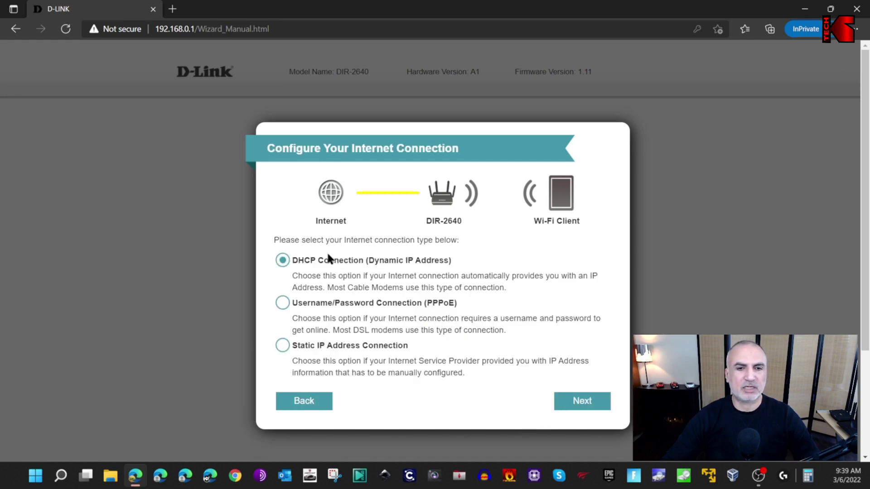
click(581, 402)
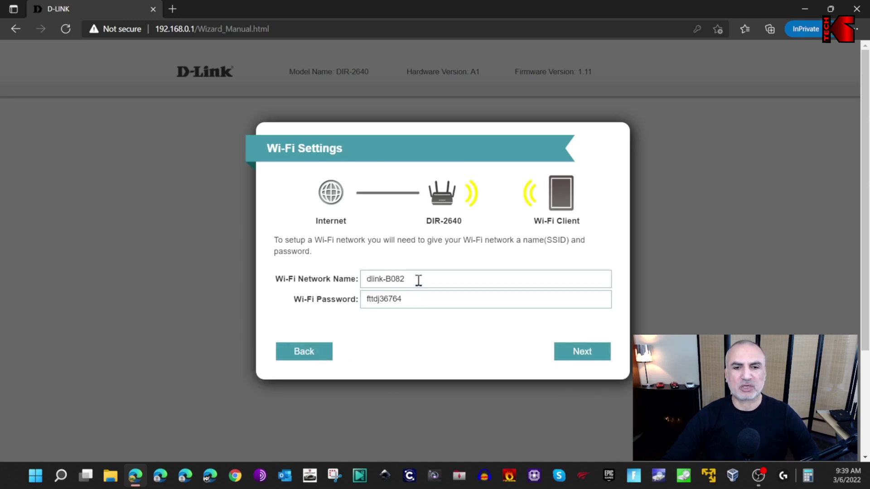
drag(419, 280, 318, 275)
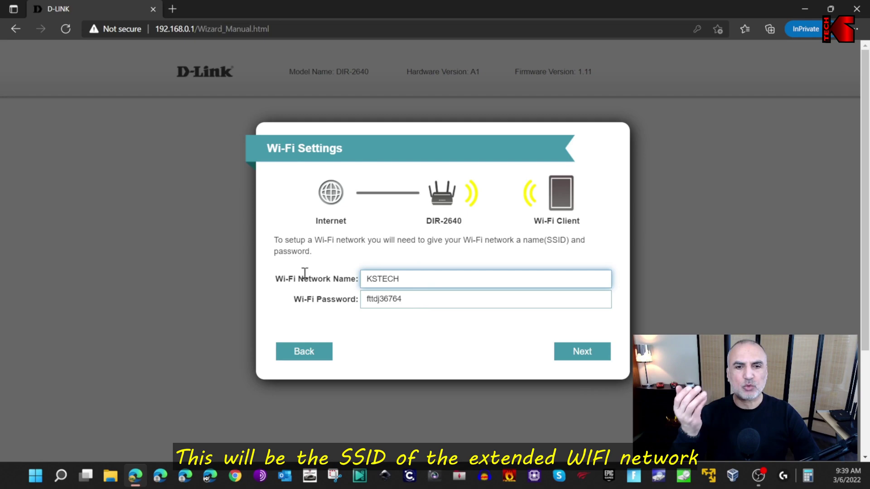
text(10-)
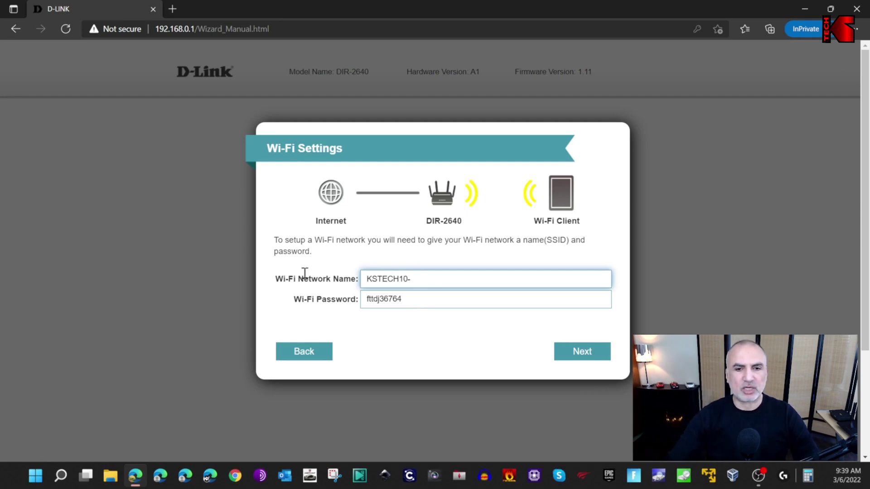
key(BackSpace)
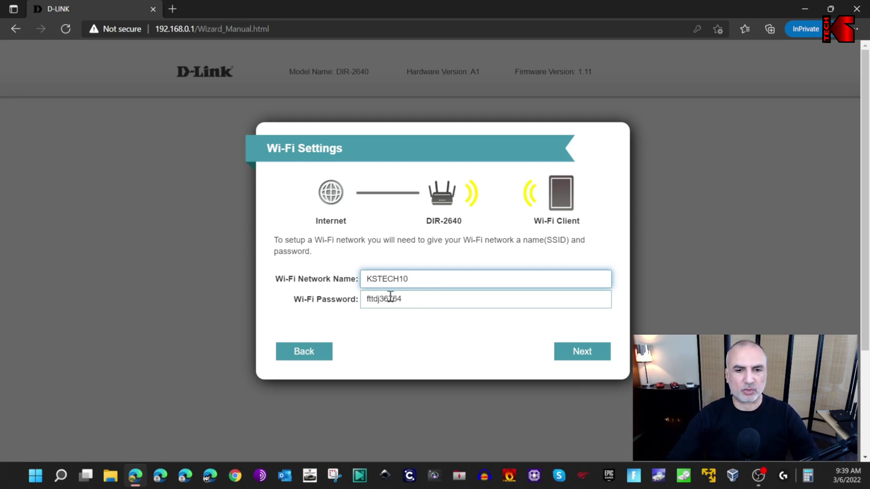
key(Tab)
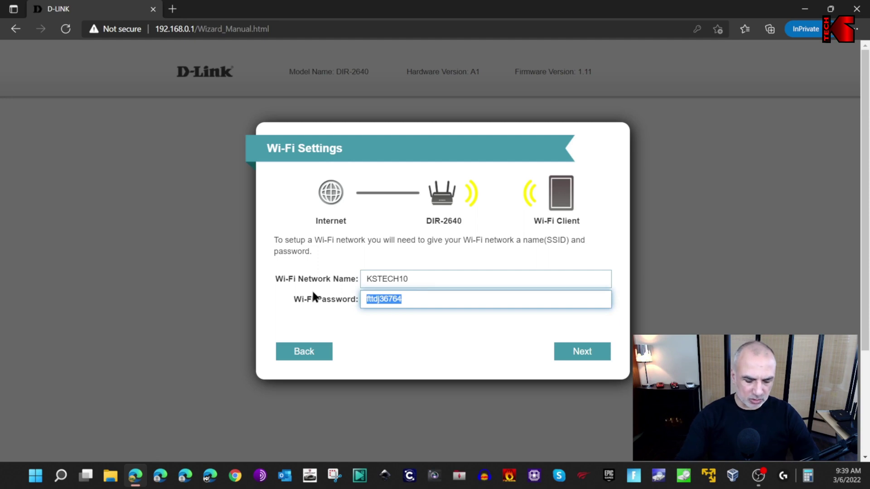
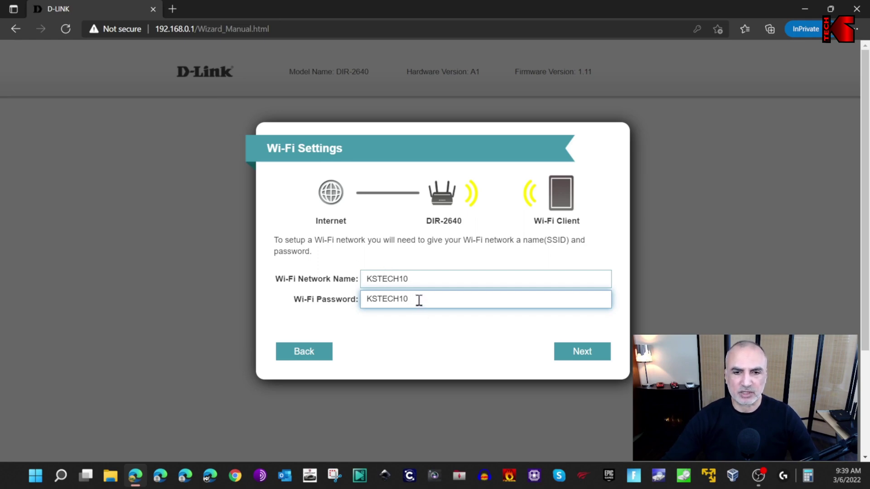
Step: Save the Wi-Fi settings and set a new device admin password
click(573, 353)
click(574, 353)
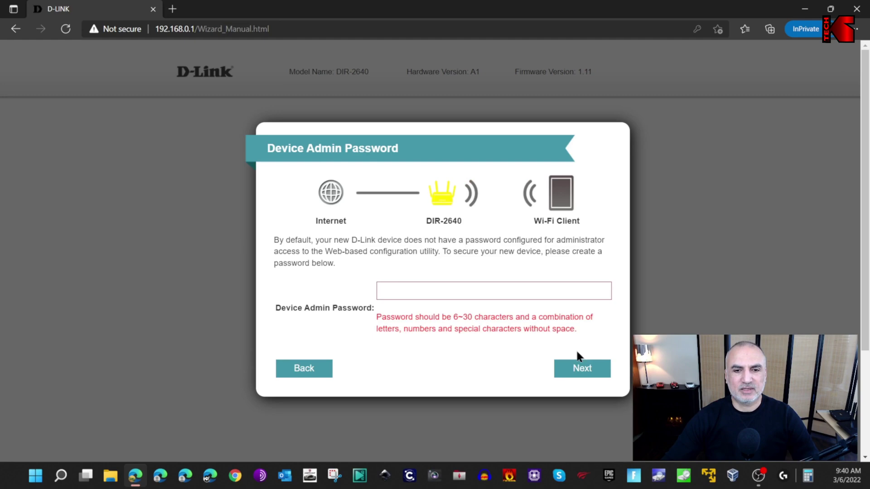
click(422, 292)
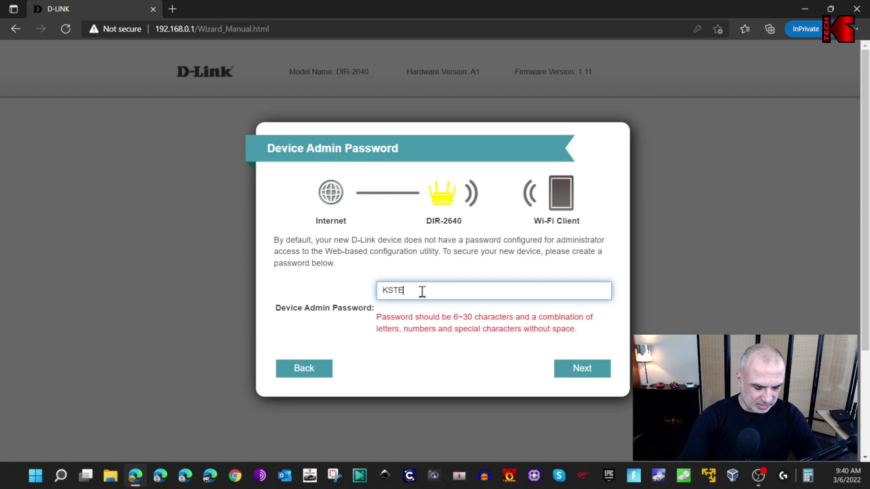
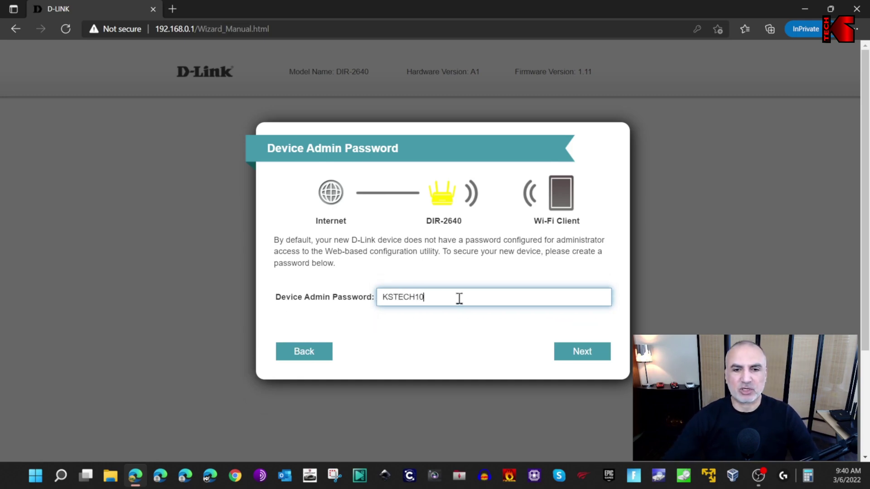
click(581, 357)
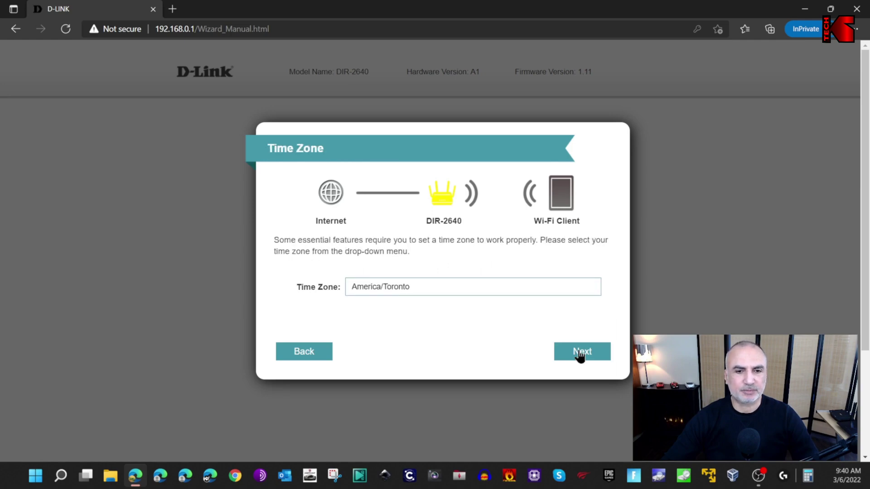
Step: Keep the America/Toronto time zone and automatic updates, apply the setup, and dismiss the saved notice
click(579, 356)
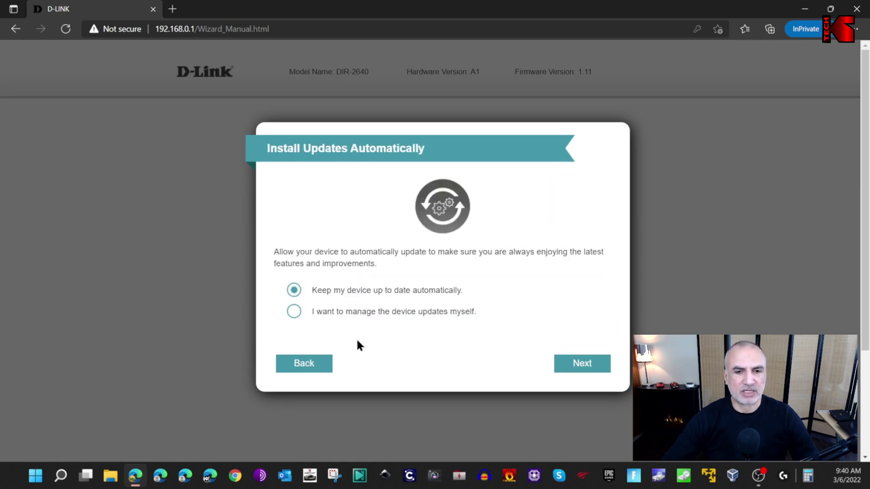
click(584, 364)
click(575, 376)
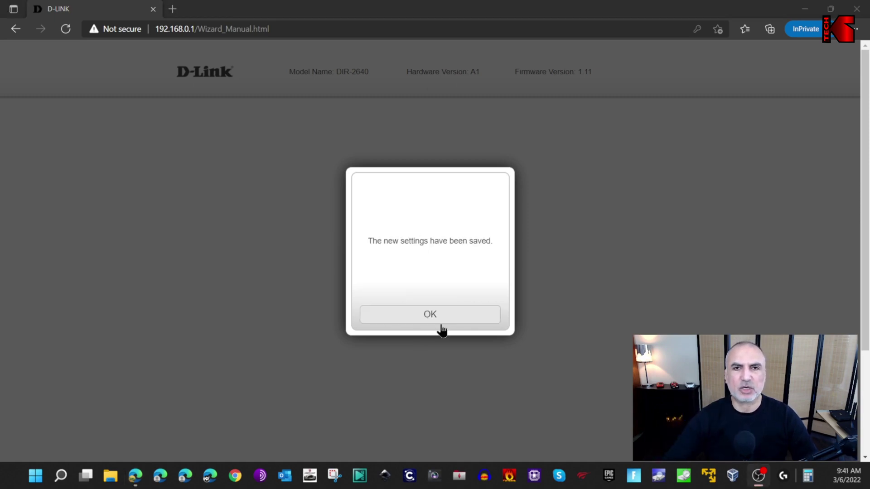
click(437, 319)
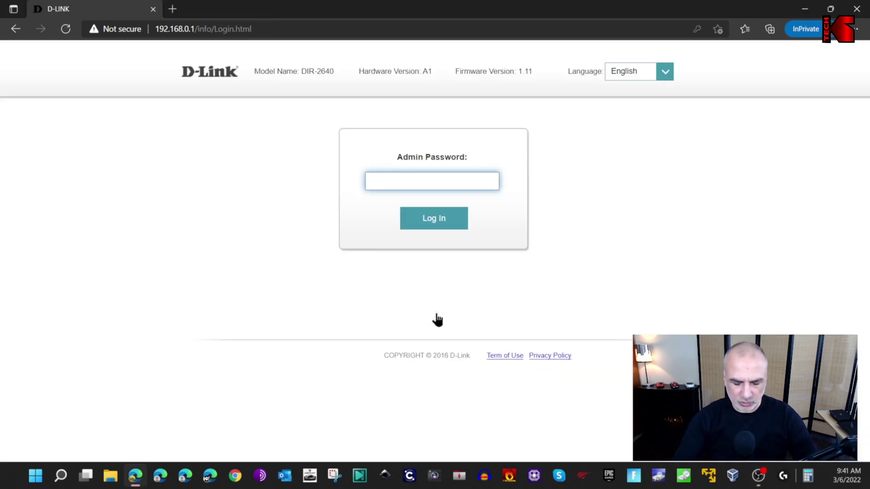
Step: Log in to the D-Link admin with the admin password
text(*******)
key(Return)
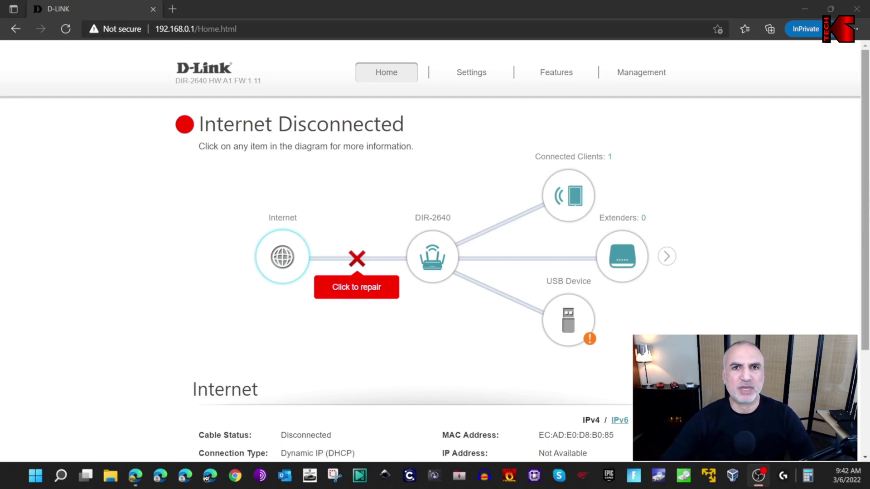
Step: Open router.asus.com in a new tab
click(172, 9)
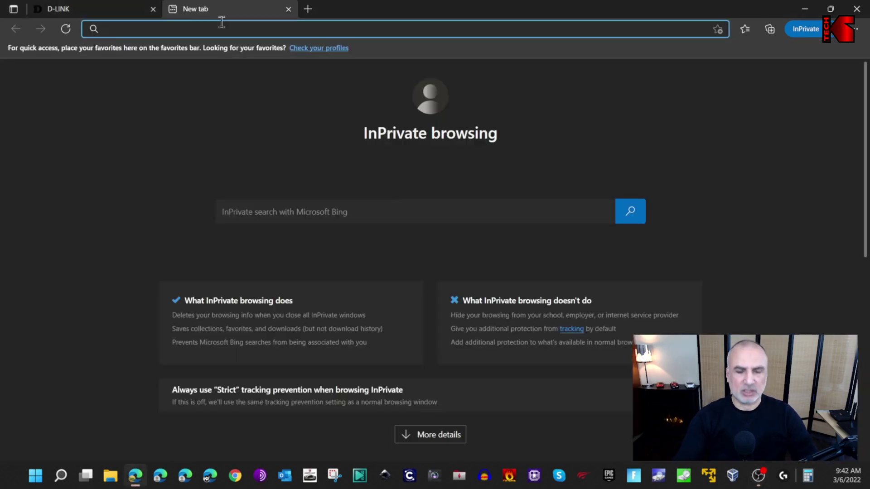
text(router)
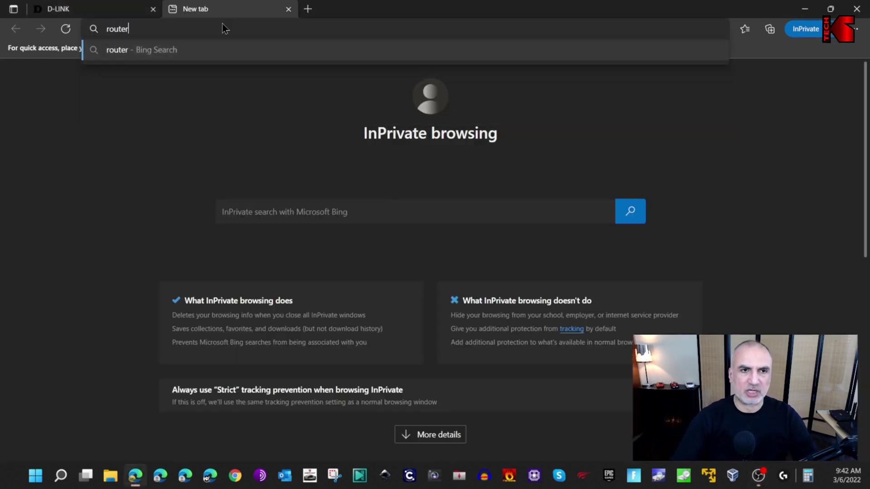
text(.asus.com)
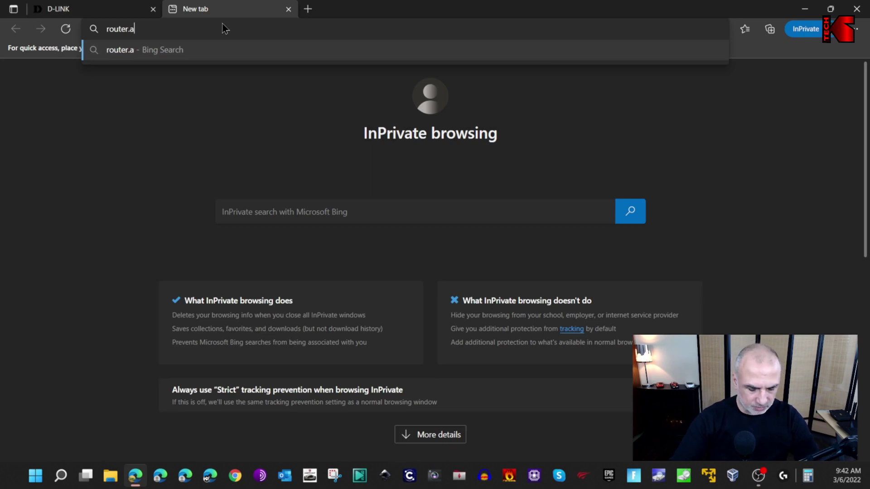
key(Return)
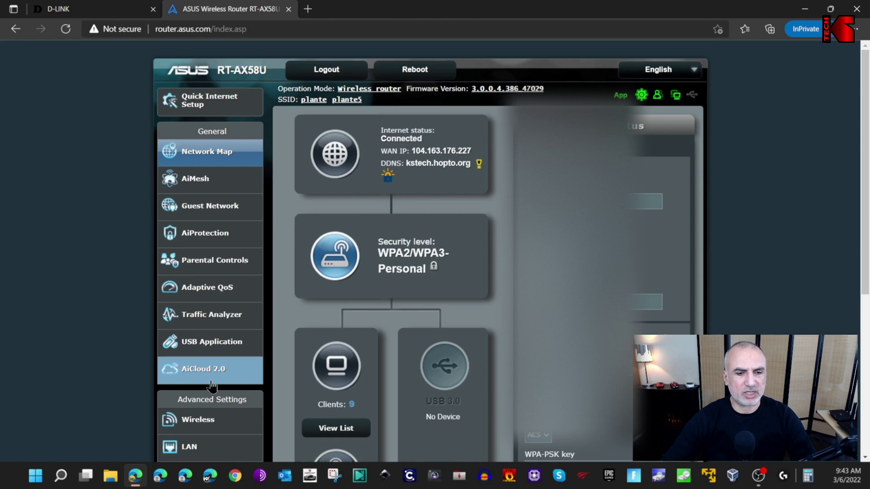
Step: Go to the ASUS LAN settings and its DHCP Server page
scroll(211, 383, down, 3)
click(193, 327)
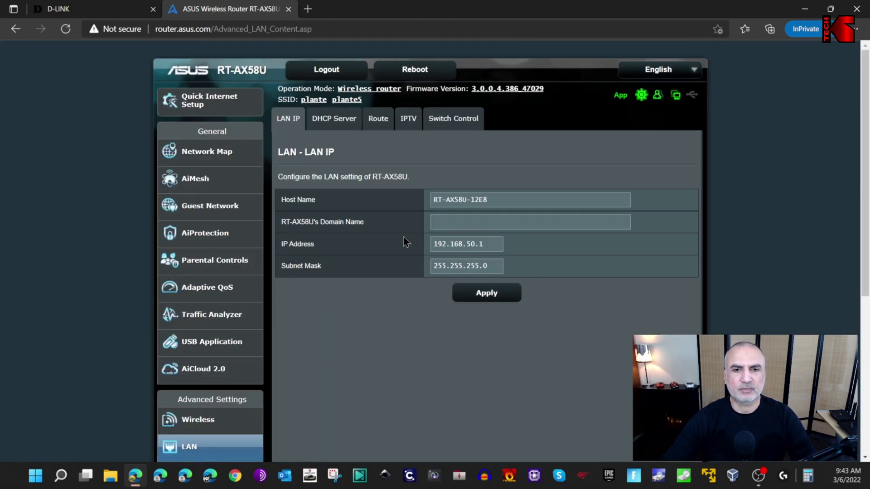
click(331, 121)
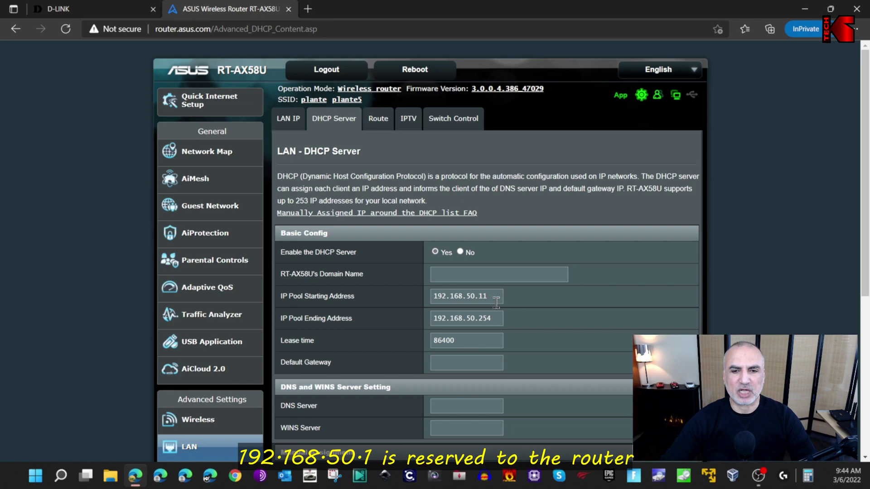
click(478, 297)
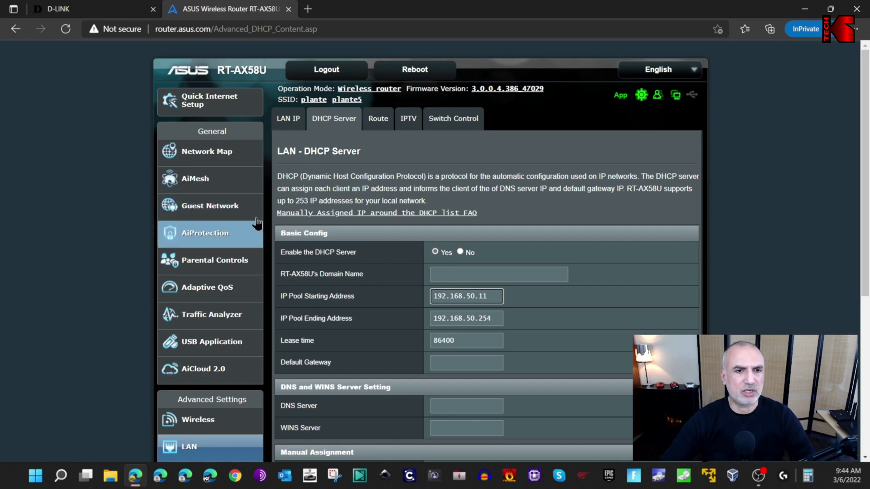
click(205, 153)
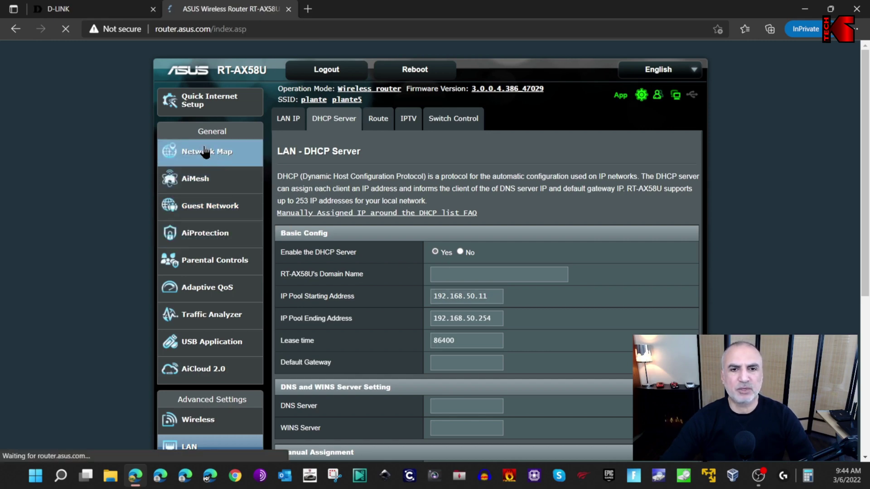
Step: Review the 9 connected clients, then return to the LAN DHCP Server page (pool 192.168.50.11–254)
scroll(373, 304, down, 1)
scroll(373, 303, down, 3)
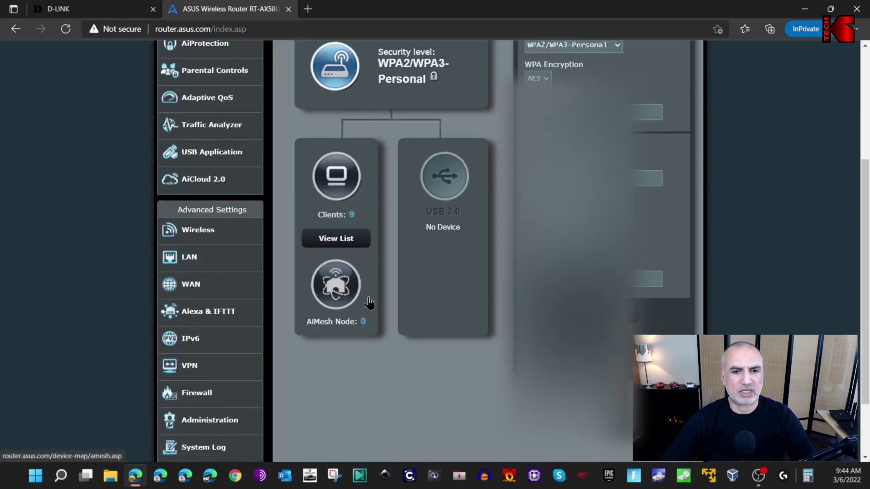
click(336, 245)
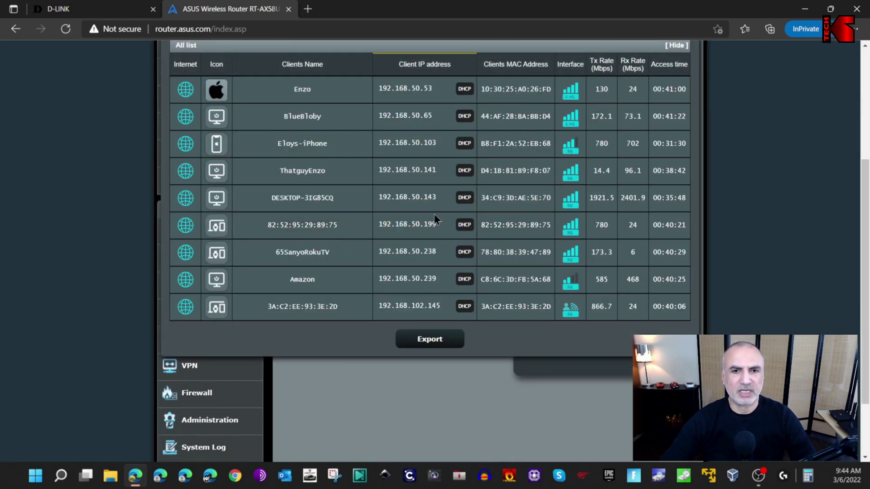
scroll(434, 214, up, 1)
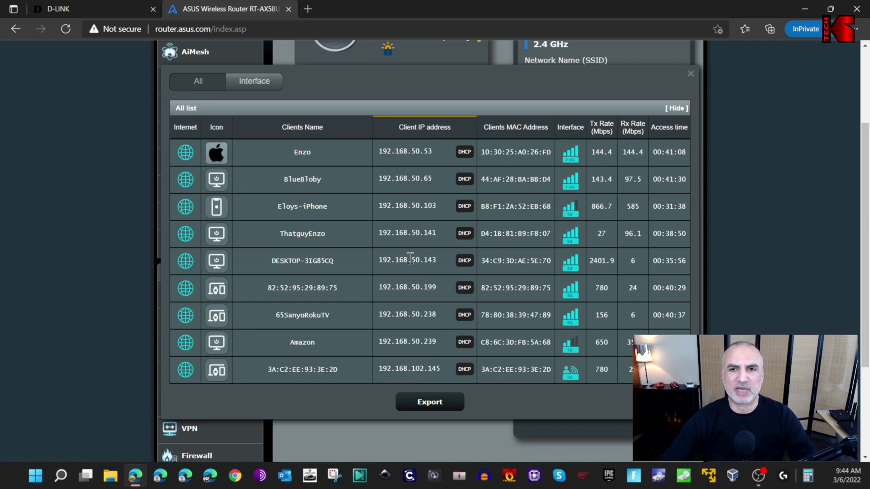
scroll(410, 258, up, 2)
click(695, 201)
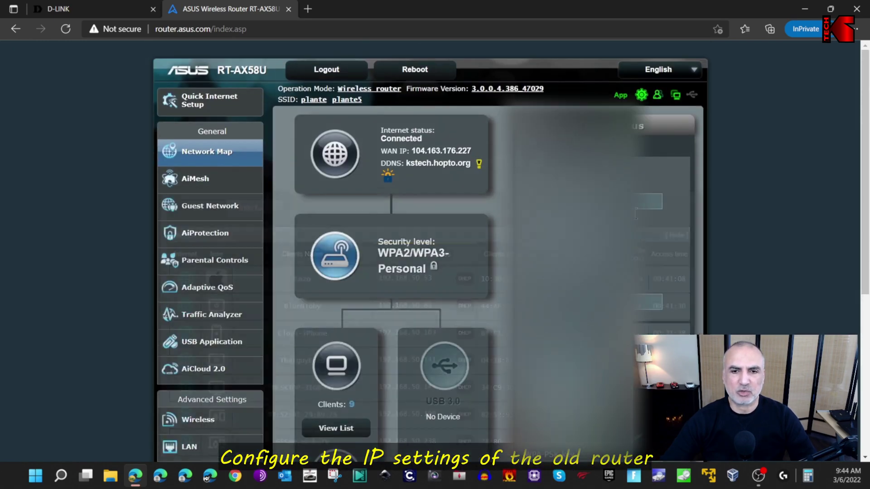
click(191, 447)
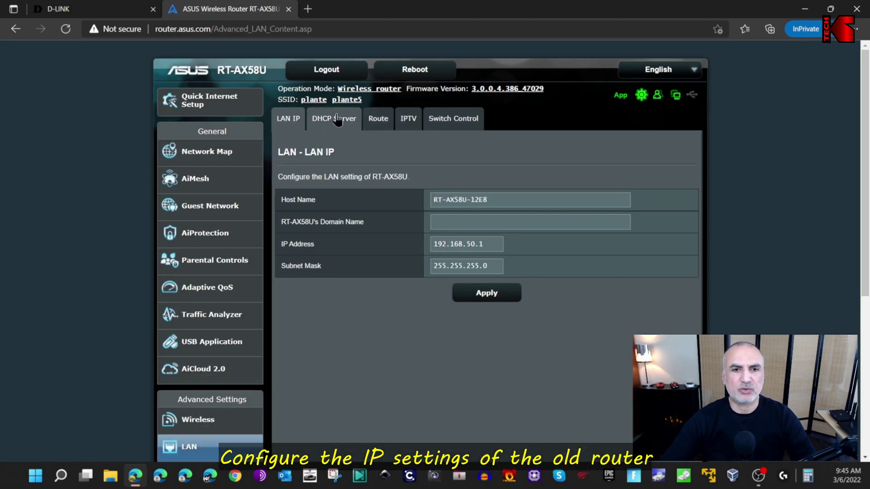
click(335, 119)
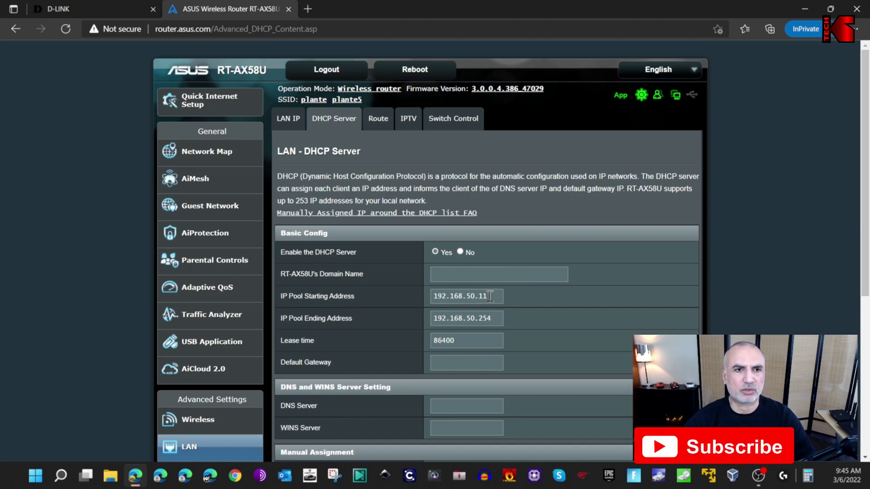
Step: Close the ASUS tab, log in to the DIR-2640 with the saved password, and open Settings > Network
click(291, 14)
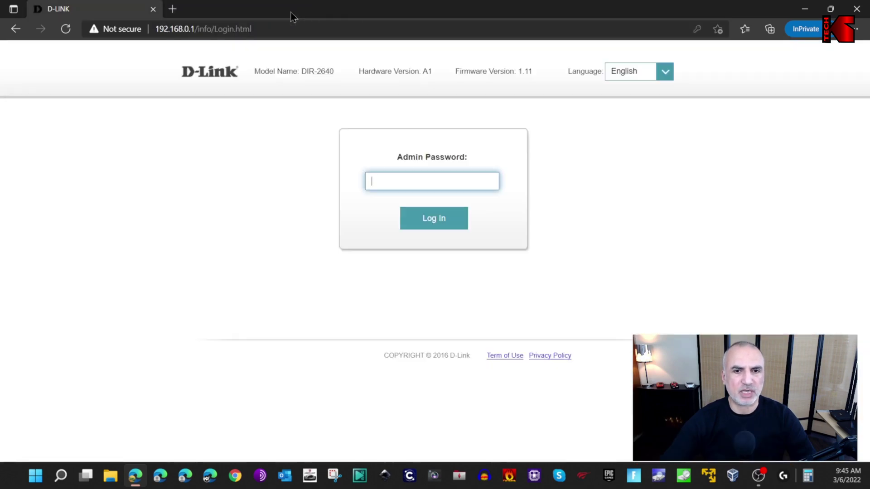
click(453, 180)
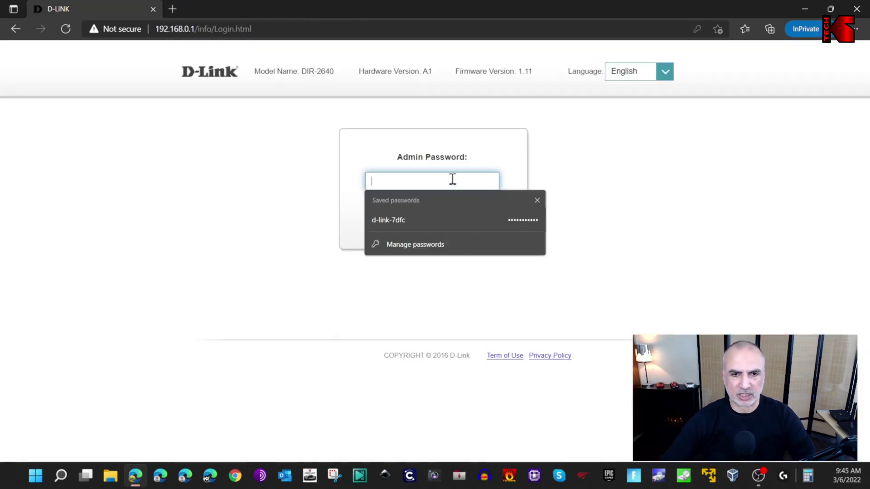
key(Down)
key(Return)
key(Return)
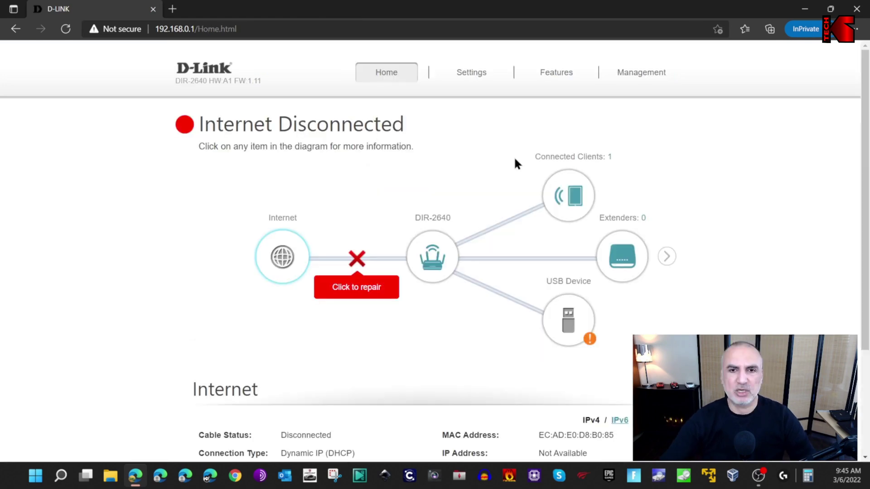
mouse_move(469, 78)
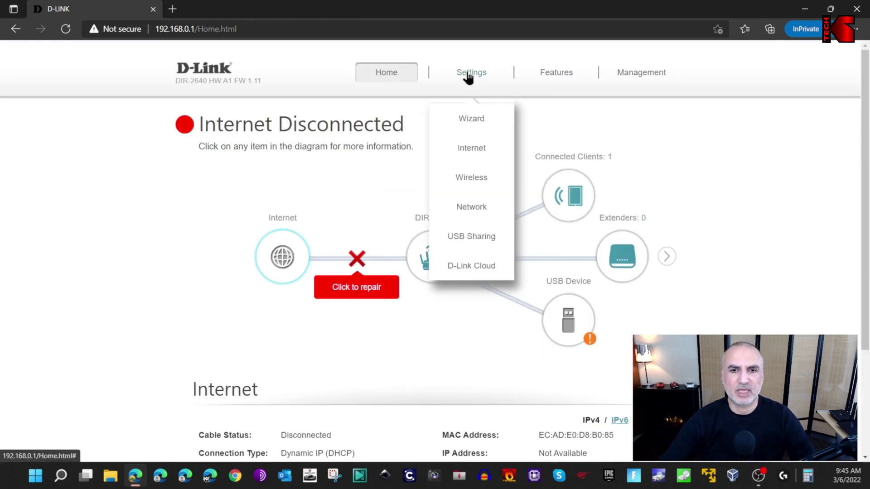
click(478, 210)
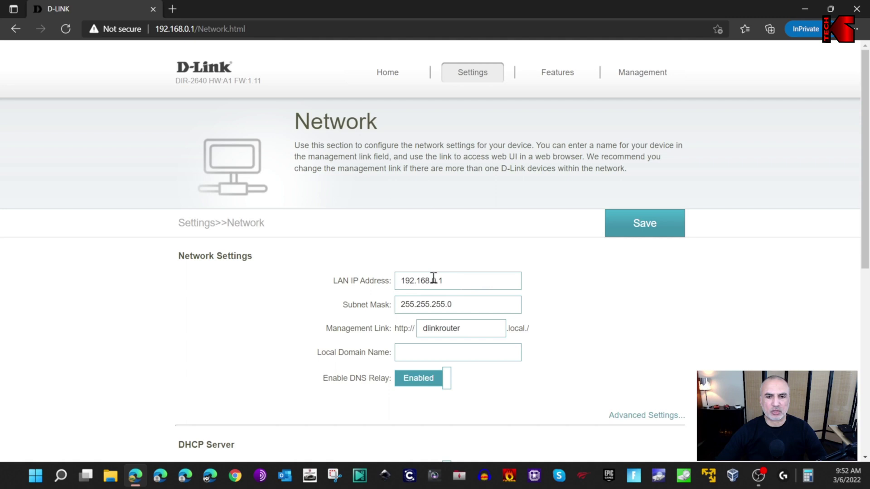
Step: Change the LAN IP from 192.168.0.1 to 192.168.50.3, set DHCP Server to Disabled, and save
drag(432, 281, 489, 277)
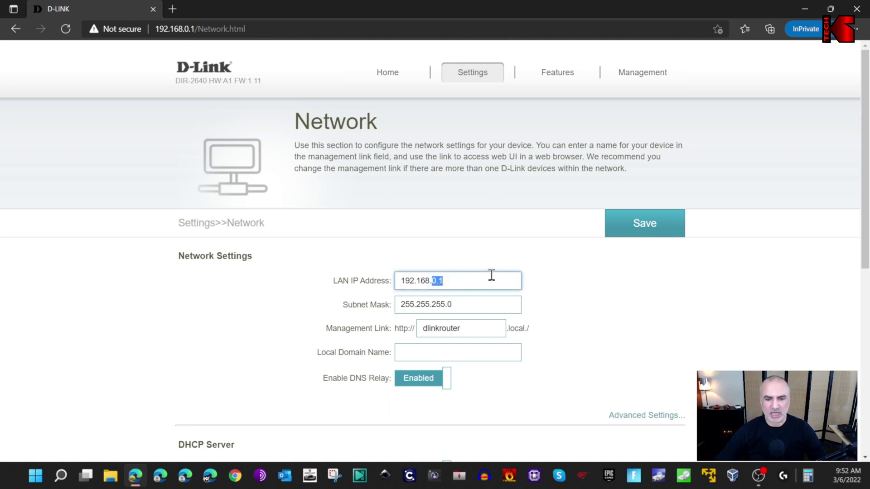
text(50.3)
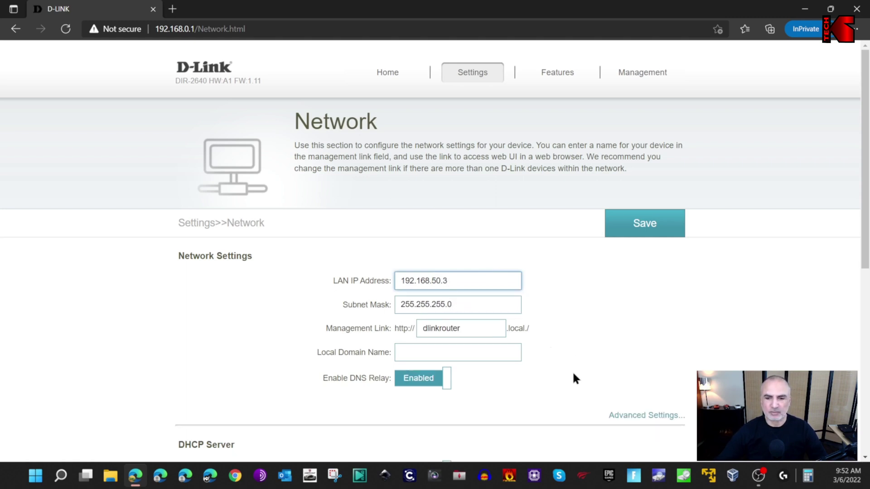
double_click(632, 415)
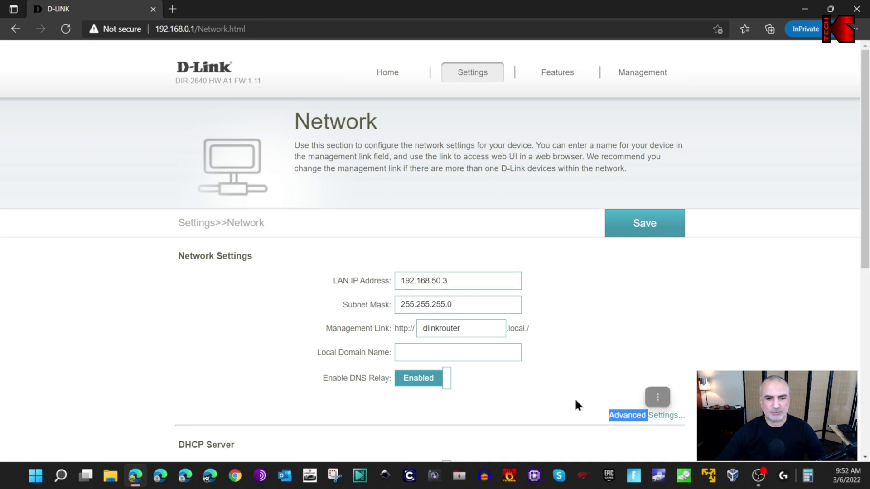
scroll(521, 395, down, 1)
scroll(408, 368, down, 3)
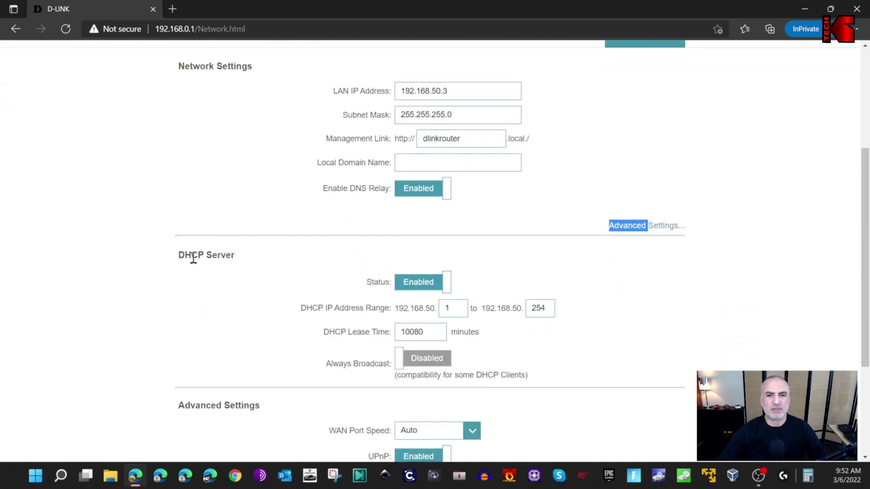
click(417, 285)
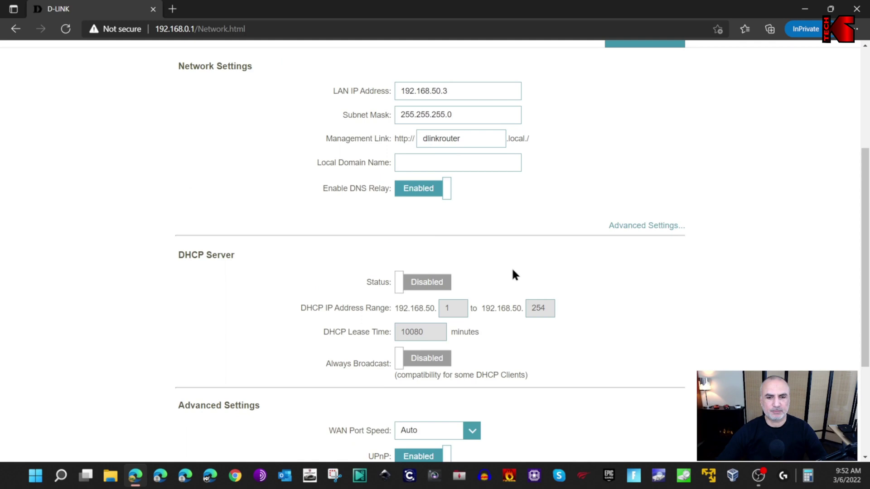
scroll(585, 262, up, 5)
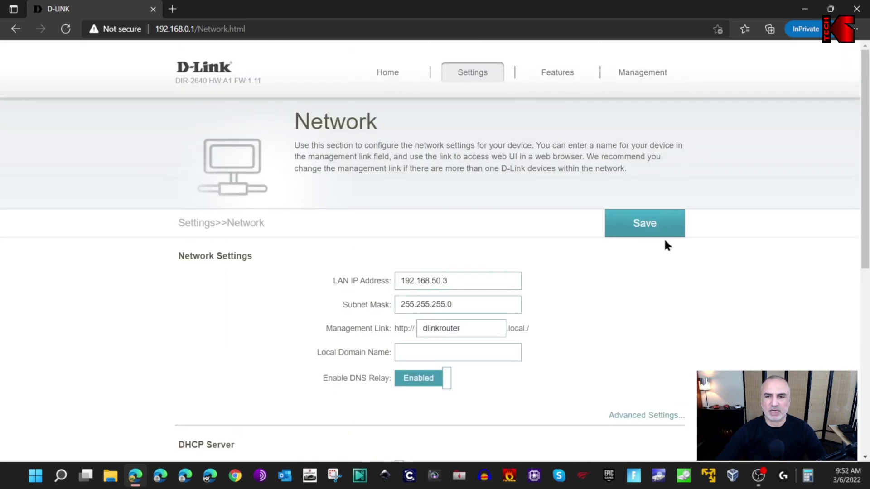
click(647, 226)
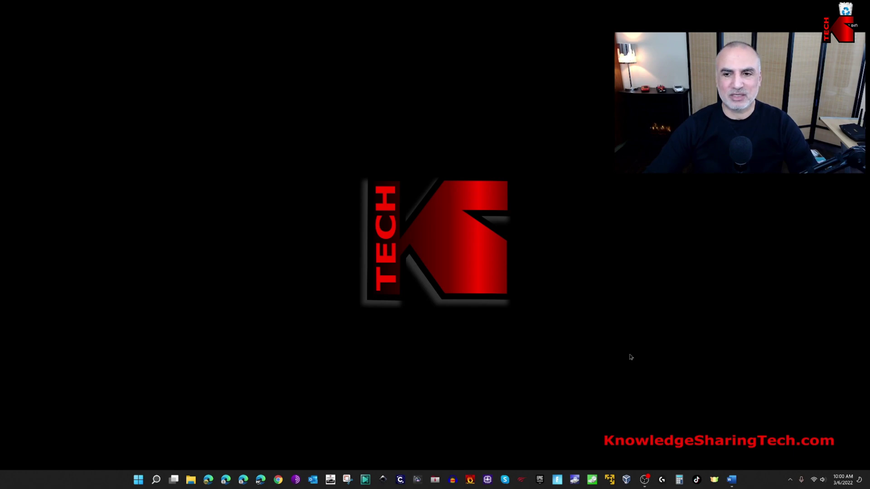
click(814, 484)
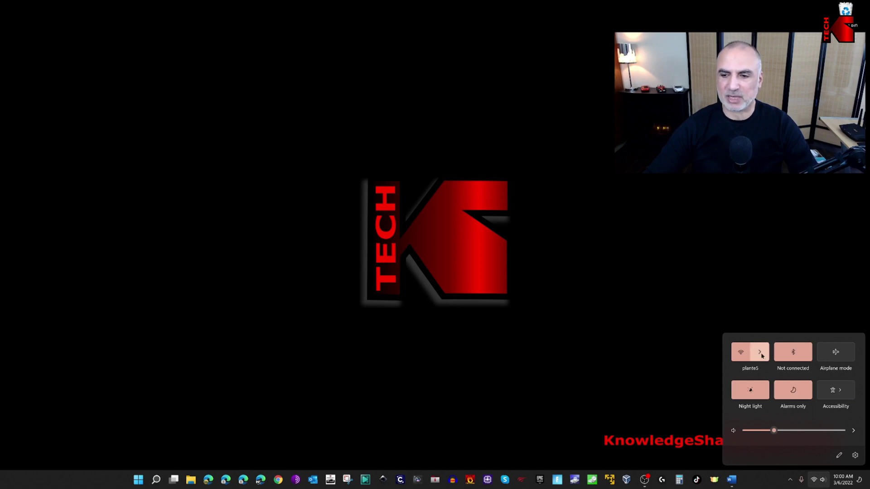
click(761, 354)
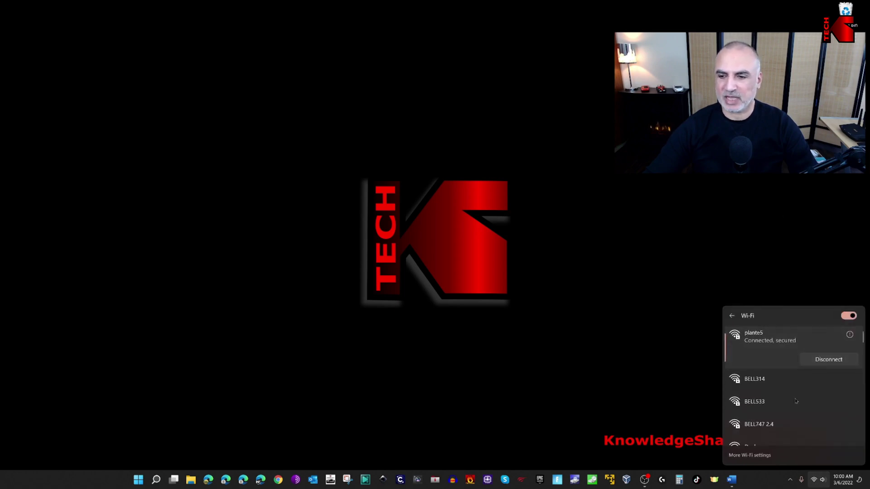
scroll(789, 408, down, 5)
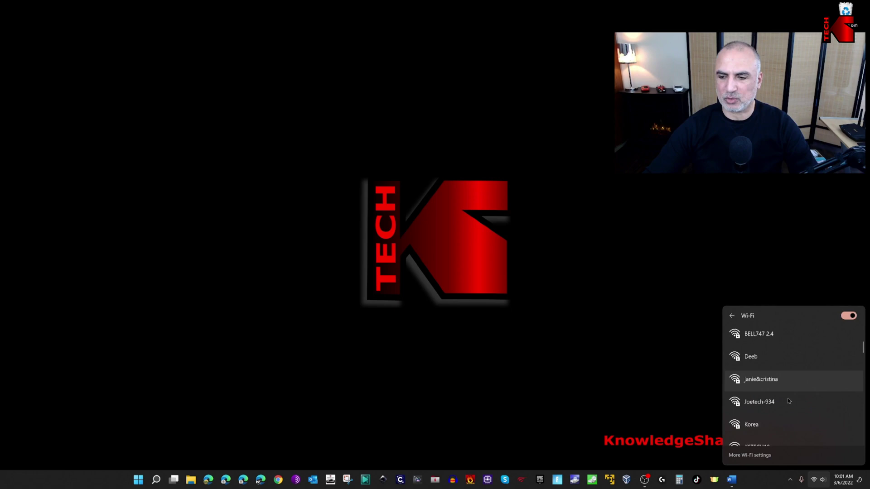
scroll(789, 402, down, 2)
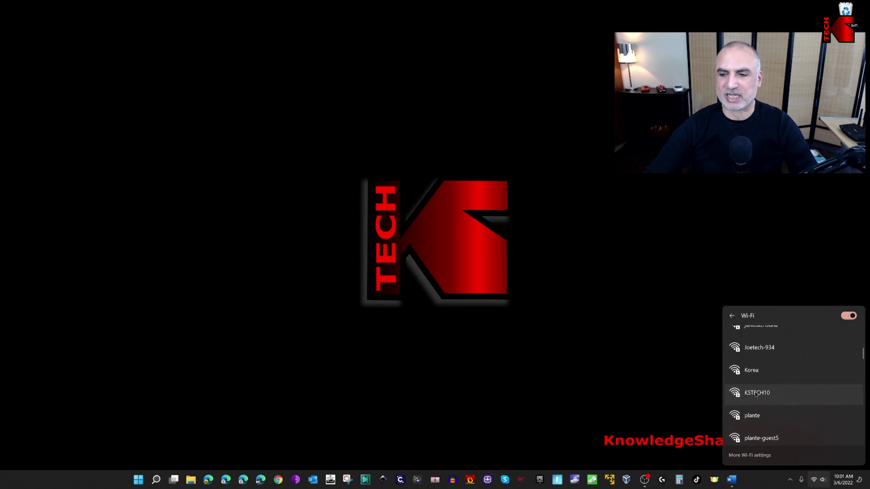
click(764, 394)
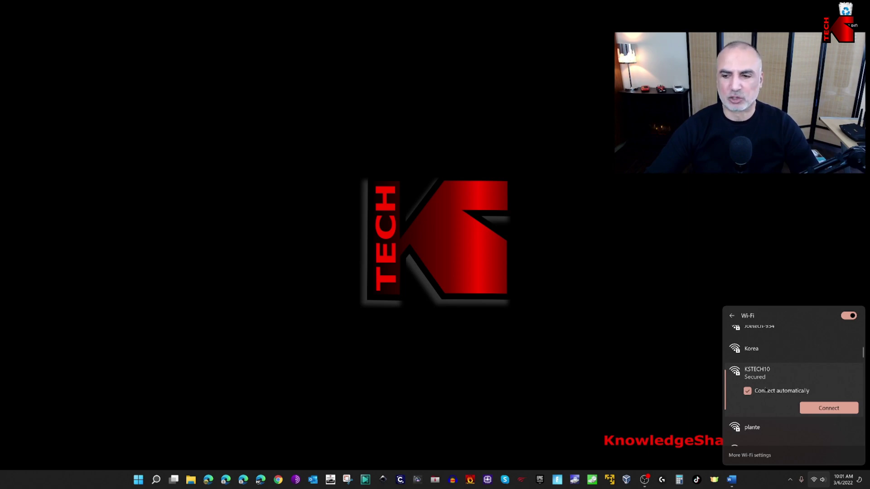
click(836, 409)
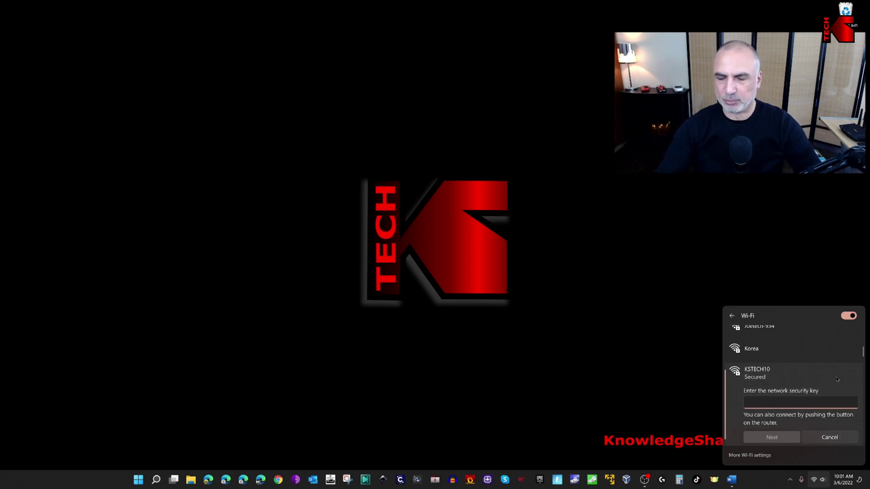
text(****)
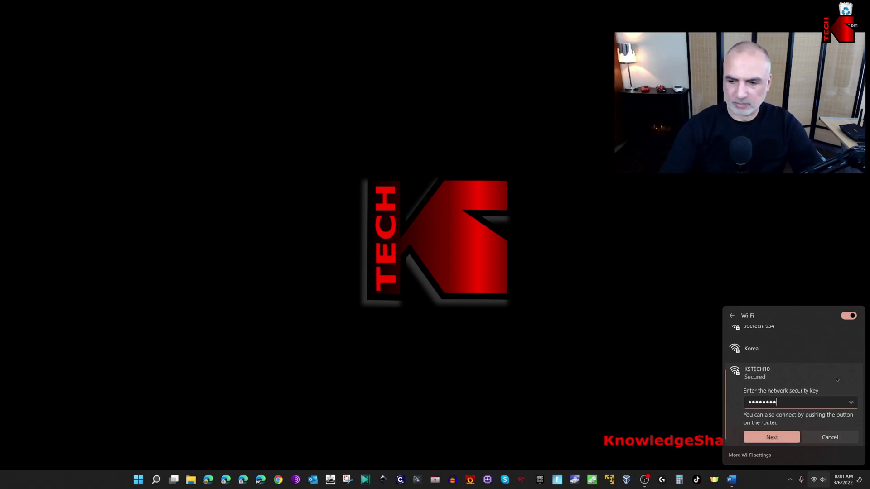
click(780, 436)
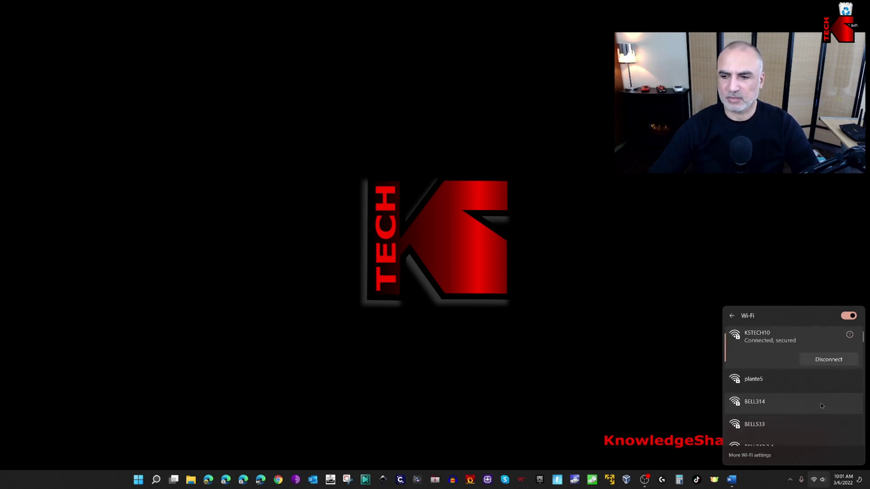
click(598, 365)
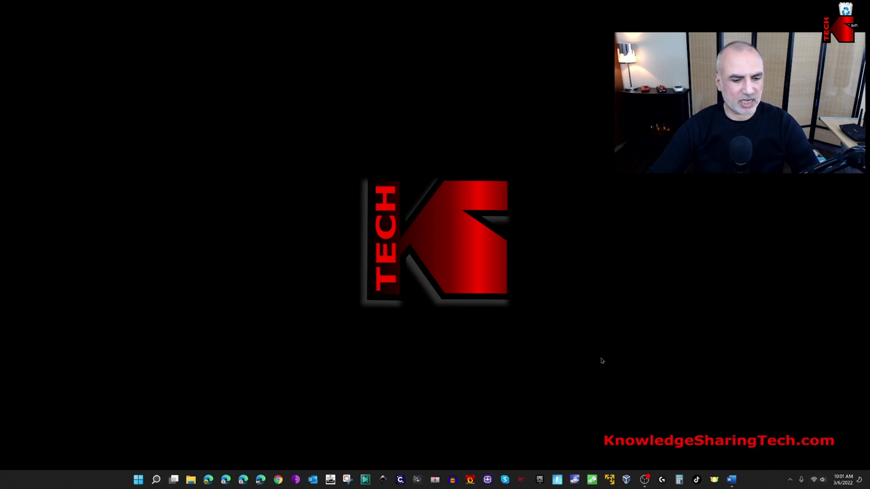
right_click(226, 479)
Step: Open a new InPrivate window and load fast.com to run the speed test
click(213, 419)
text(fast)
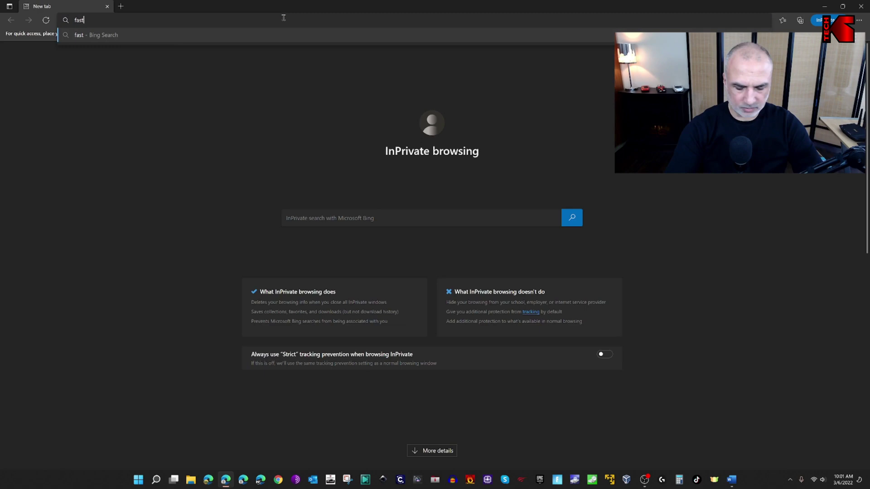
text(.com)
key(Return)
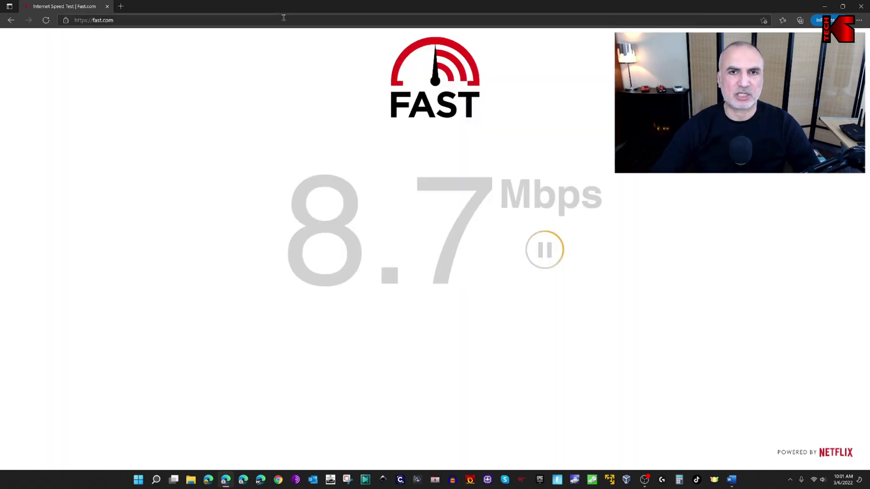